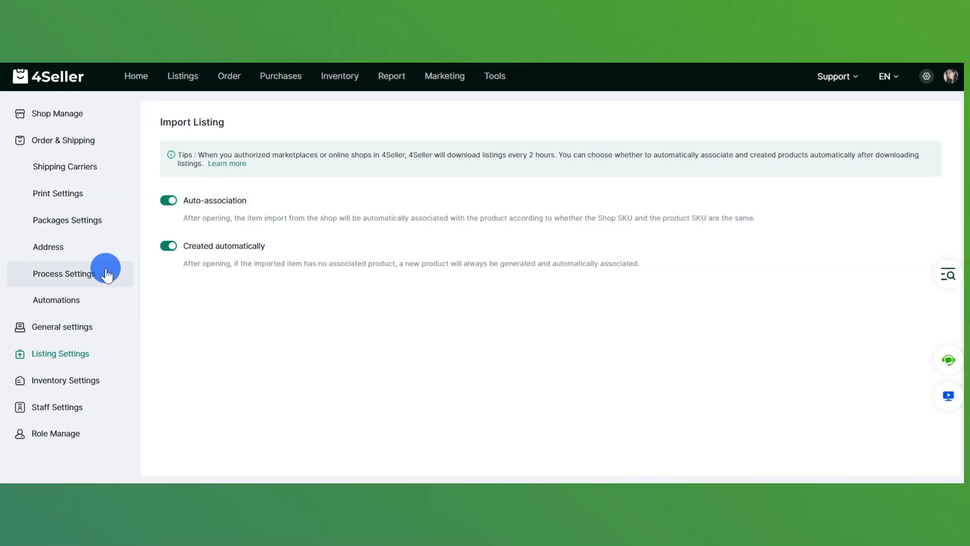
- Preview the Create Warehouse form in Inventory Settings, then switch to the Simple products list
left_click(106, 382)
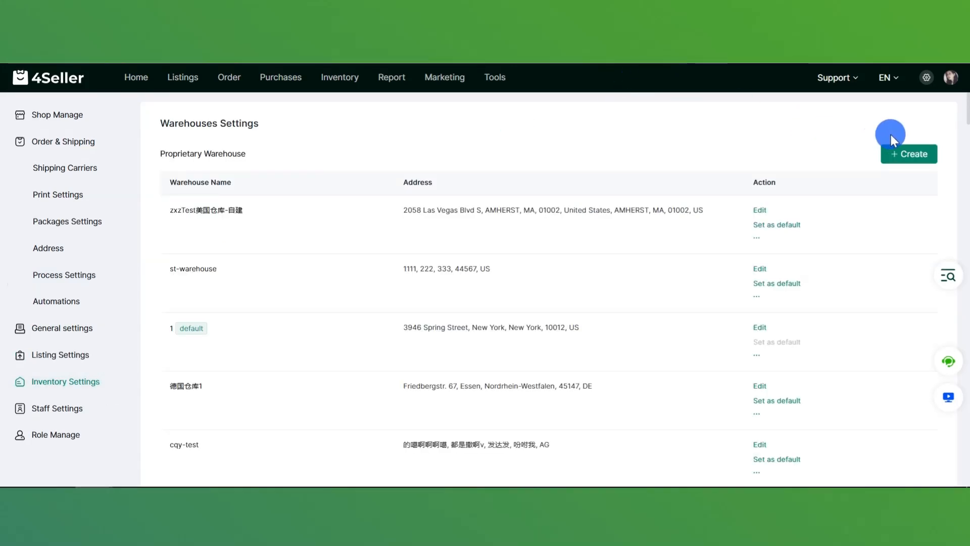
left_click(903, 154)
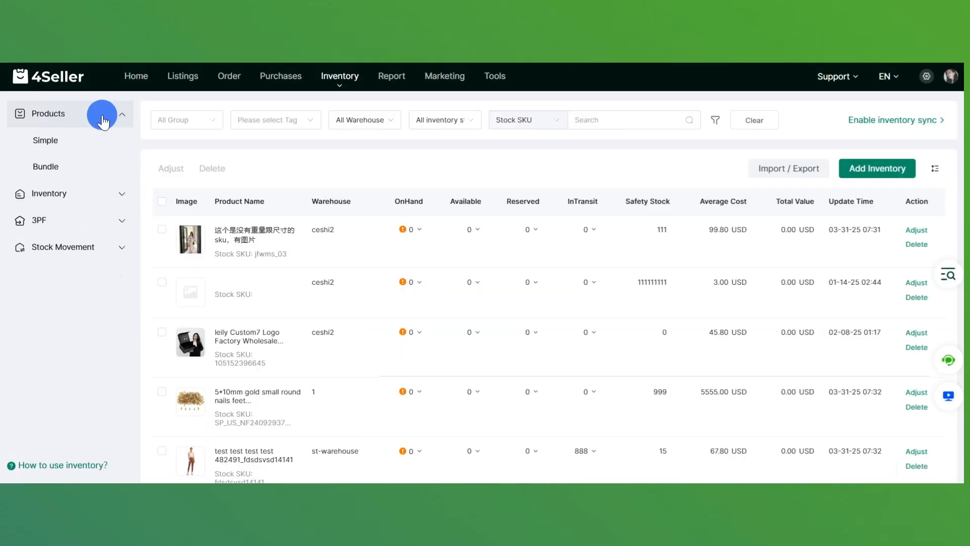
left_click(81, 136)
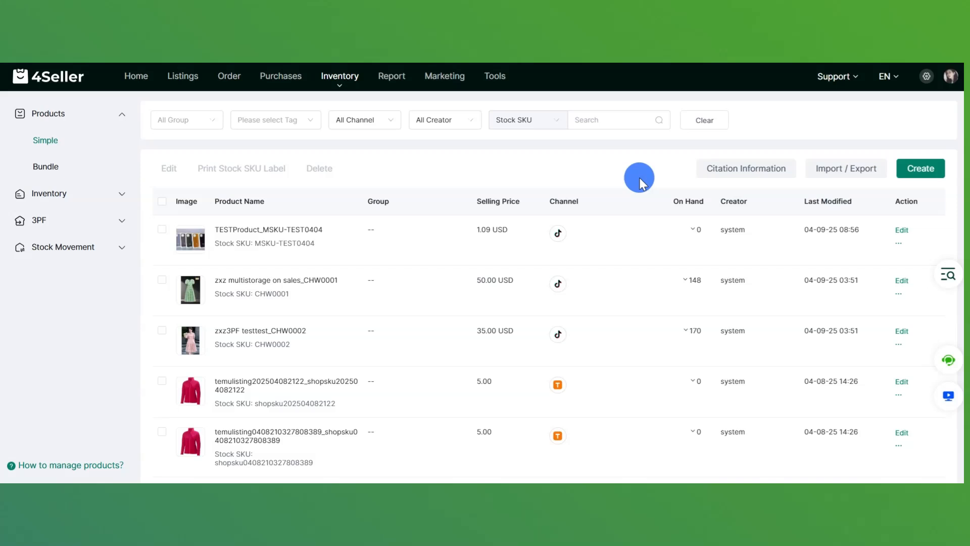
- Create and save simple product rhtwgewhthtrwh with stock SKU rjrjrjrjrjrj, then go to TikTok listings
left_click(934, 168)
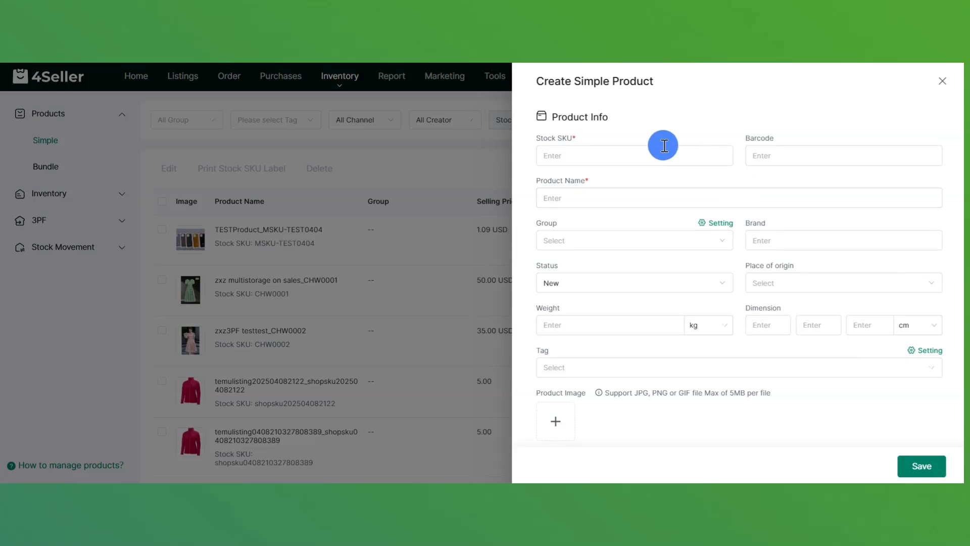
scroll(664, 146, "down", 3)
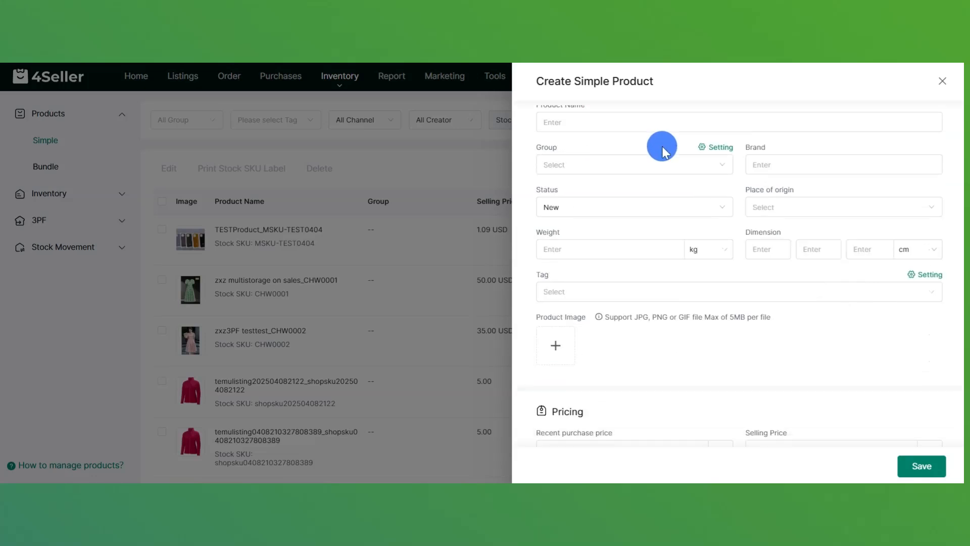
scroll(663, 152, "down", 3)
scroll(663, 151, "up", 6)
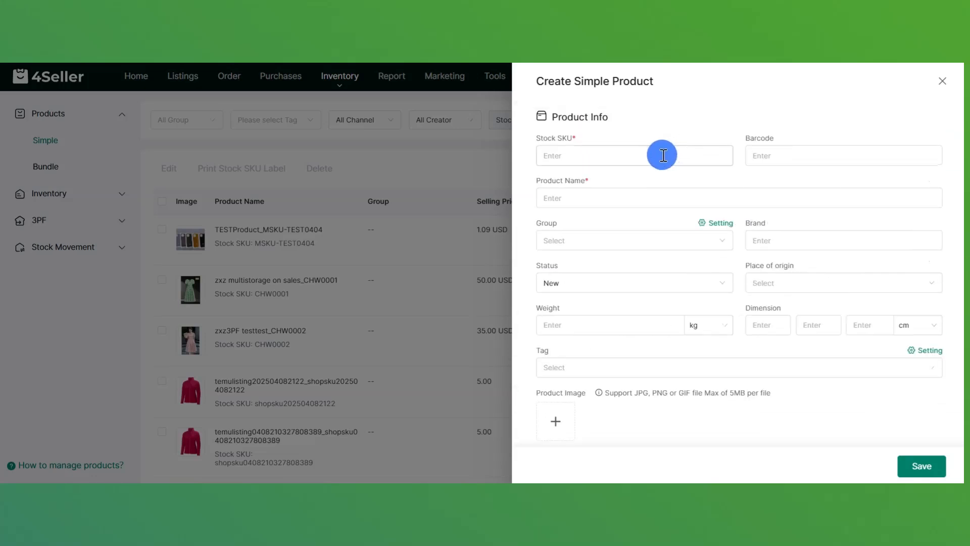
left_click(663, 155)
type("rjrjrjrjrjrj")
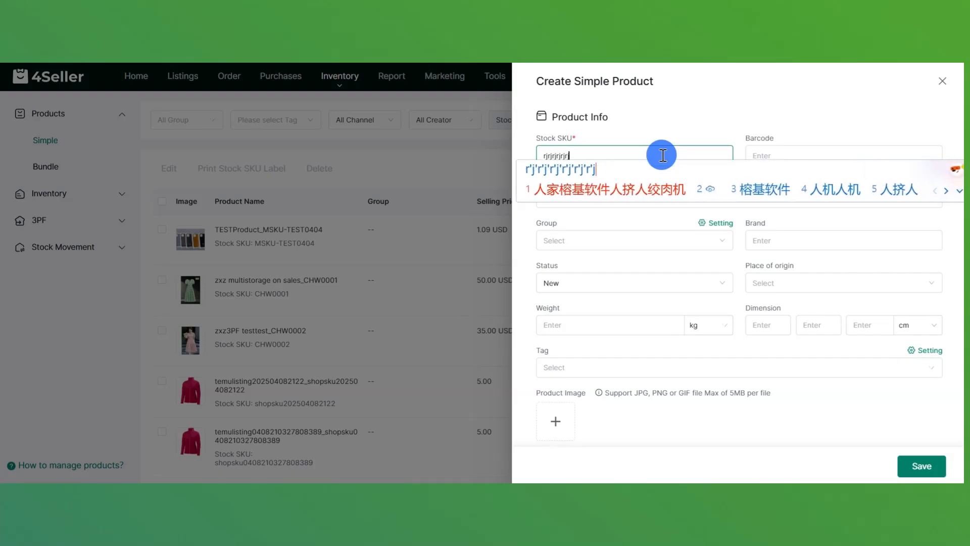
key("Return")
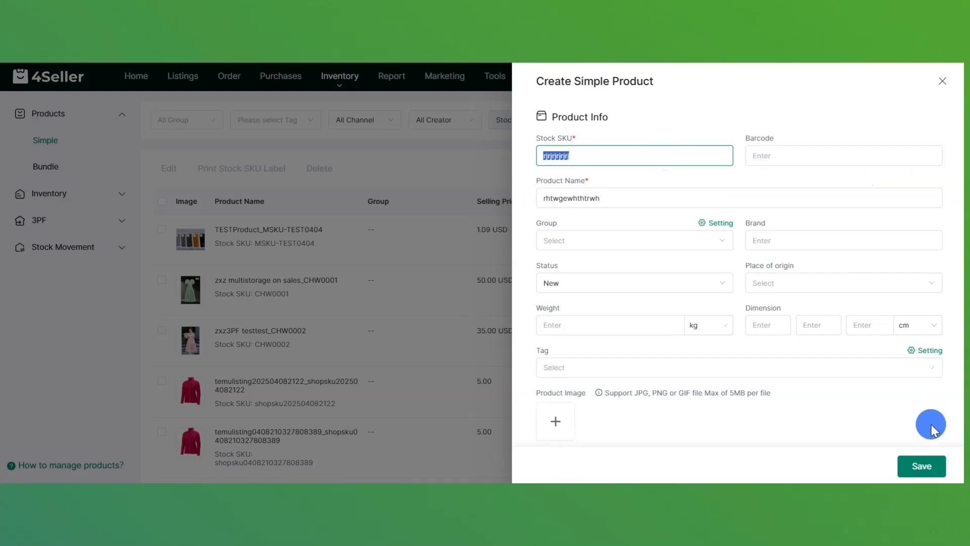
left_click(921, 464)
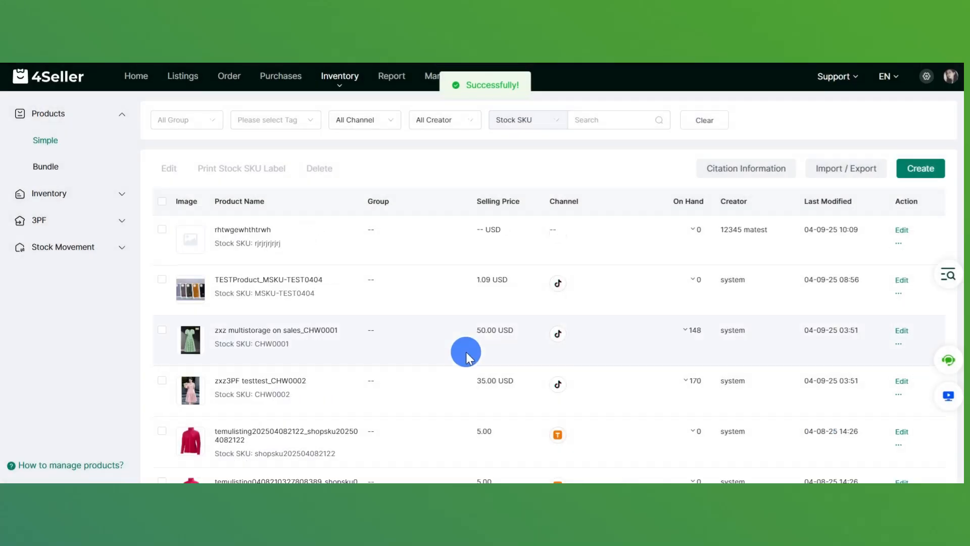
left_click(178, 78)
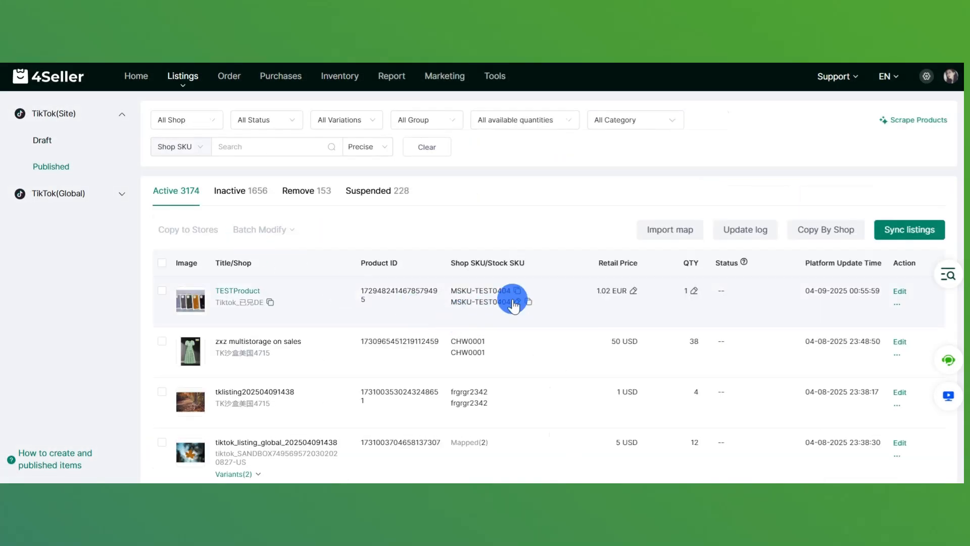
- Map the TESTProduct TikTok listing's Stock SKU to the newly created rhtwgewhthtrwh SKU
left_click(518, 302)
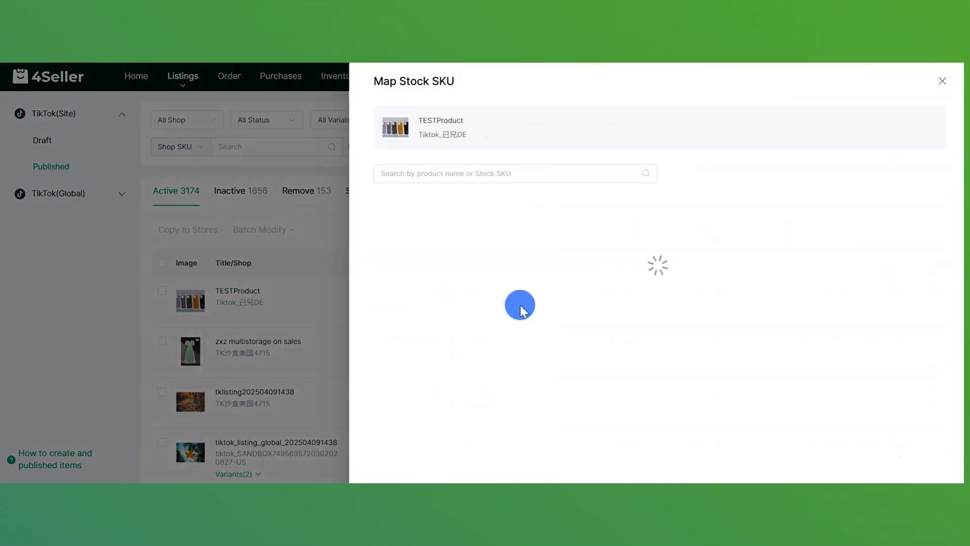
left_click(486, 174)
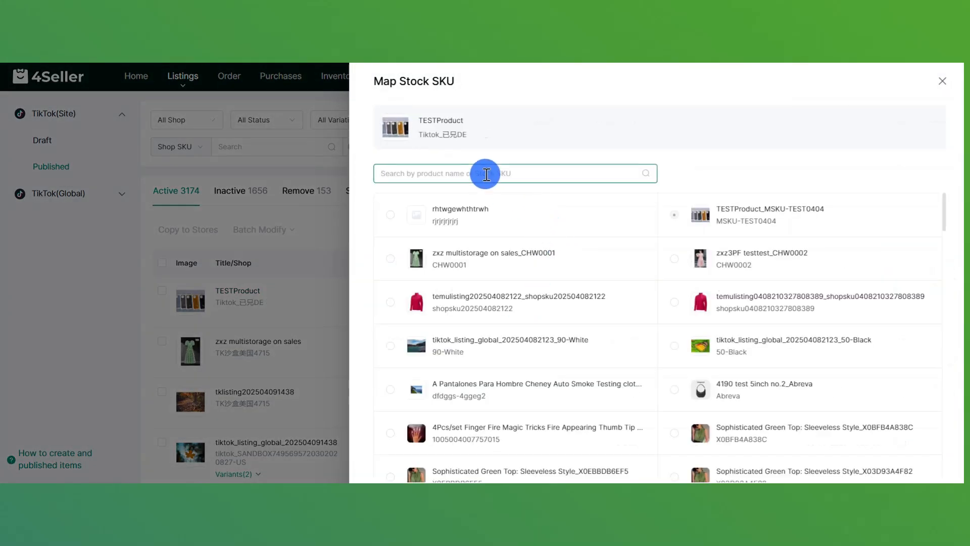
type("rjrjrjrjrj")
left_click(646, 174)
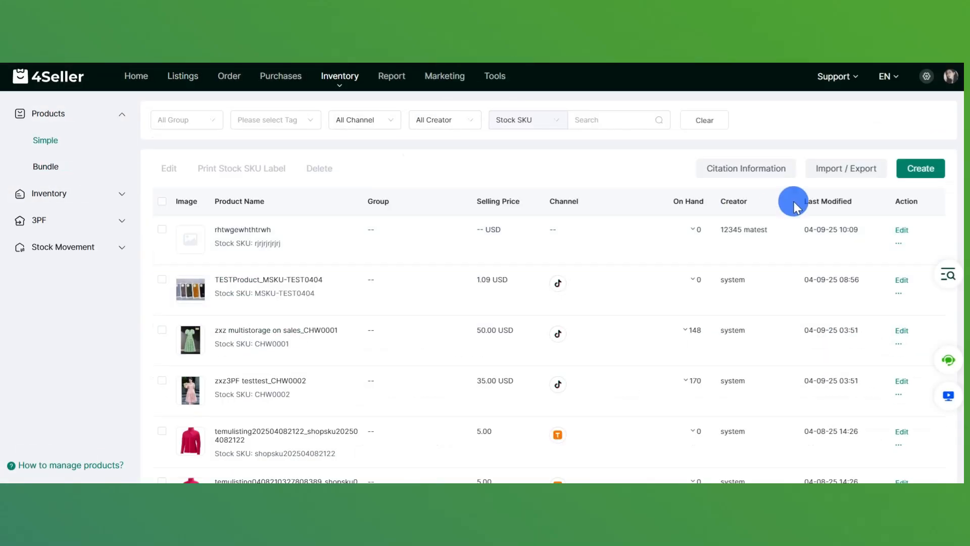
left_click(844, 166)
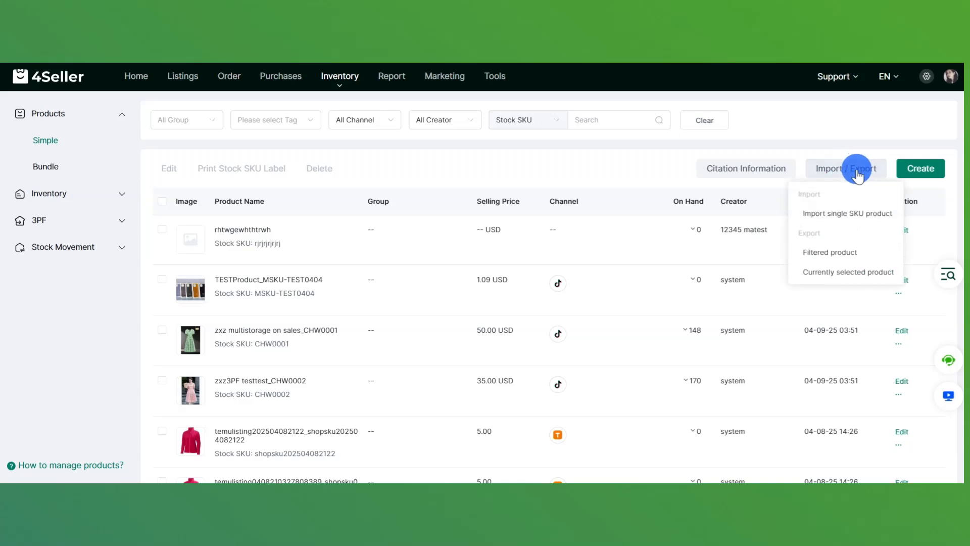
- Start adding inventory to warehouse 1 and select the rhtwgewhthtrwh stock SKU
left_click(844, 217)
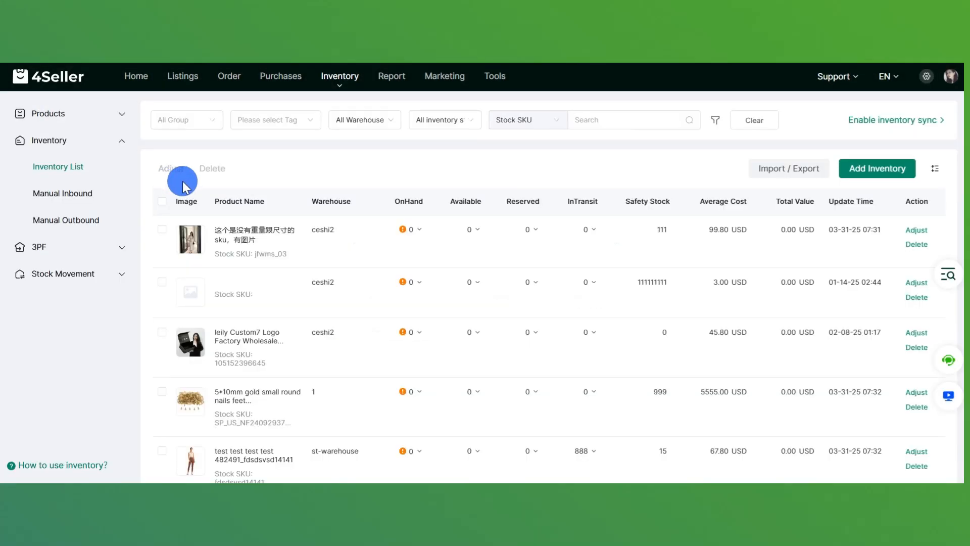
left_click(888, 170)
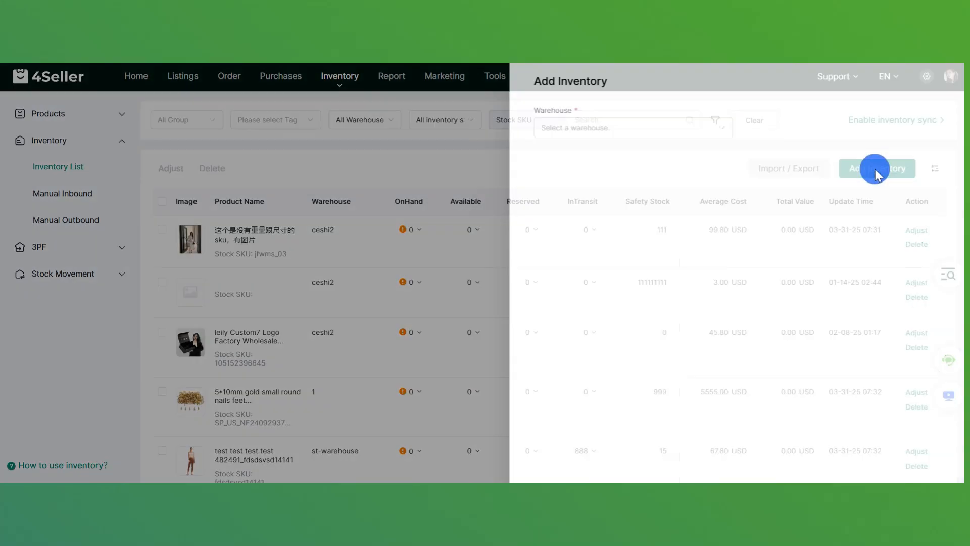
left_click(481, 126)
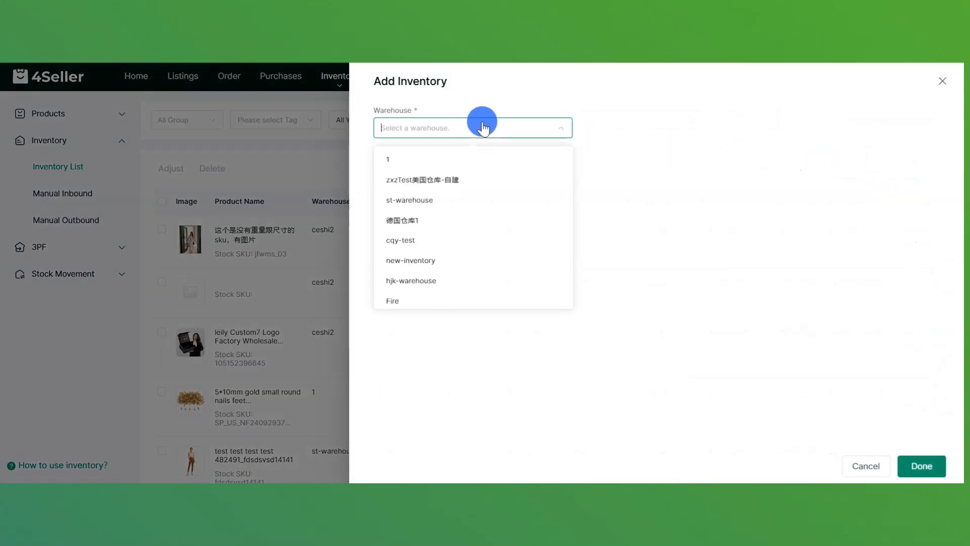
left_click(484, 162)
left_click(882, 158)
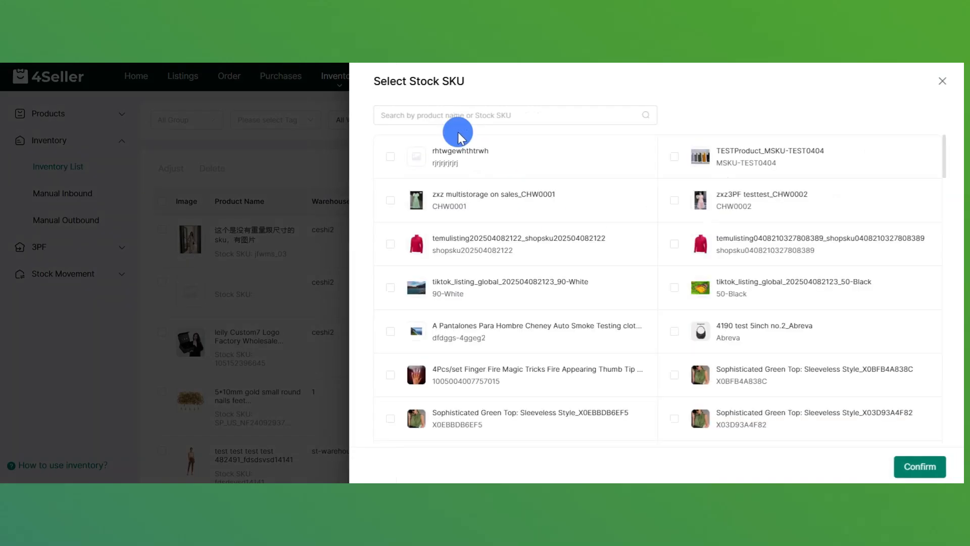
left_click(442, 113)
type("rjrjrjrjrj")
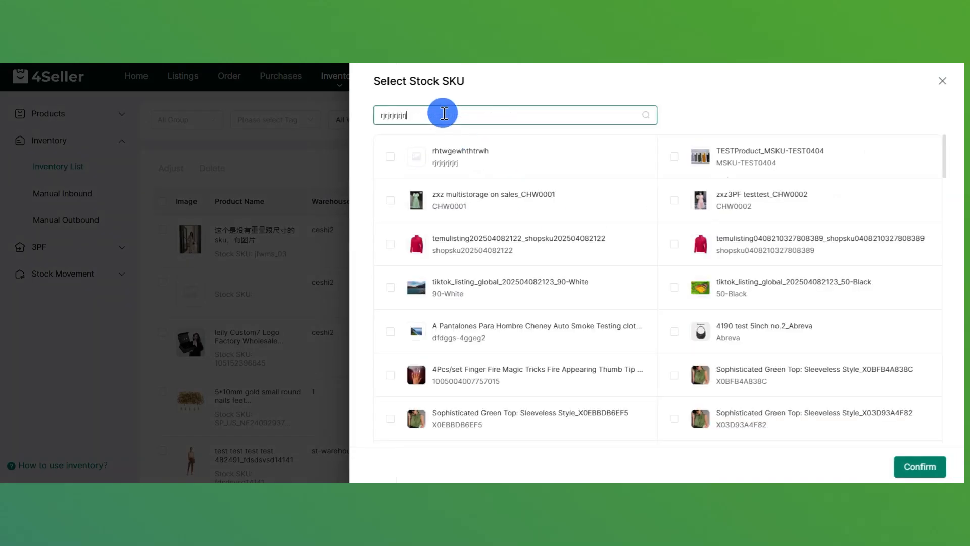
left_click(646, 115)
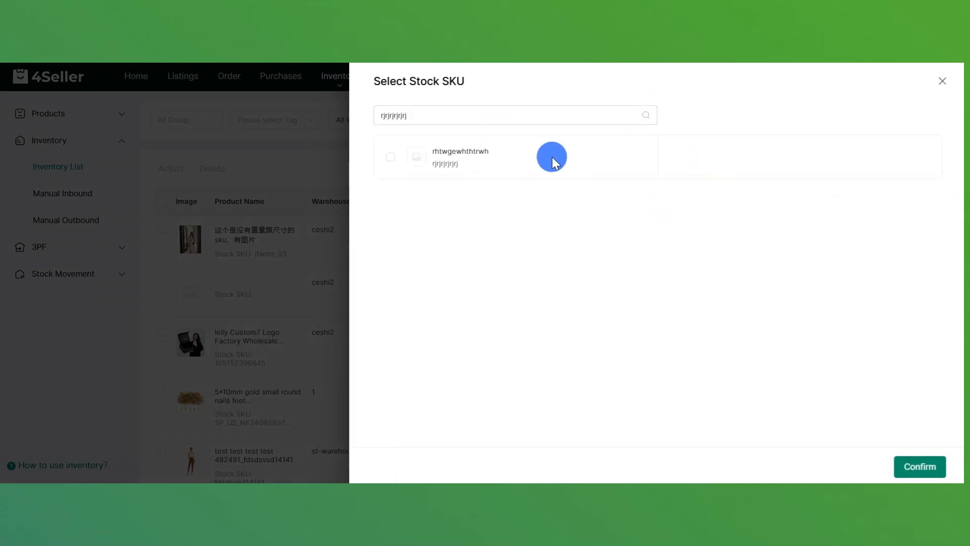
left_click(390, 157)
left_click(920, 465)
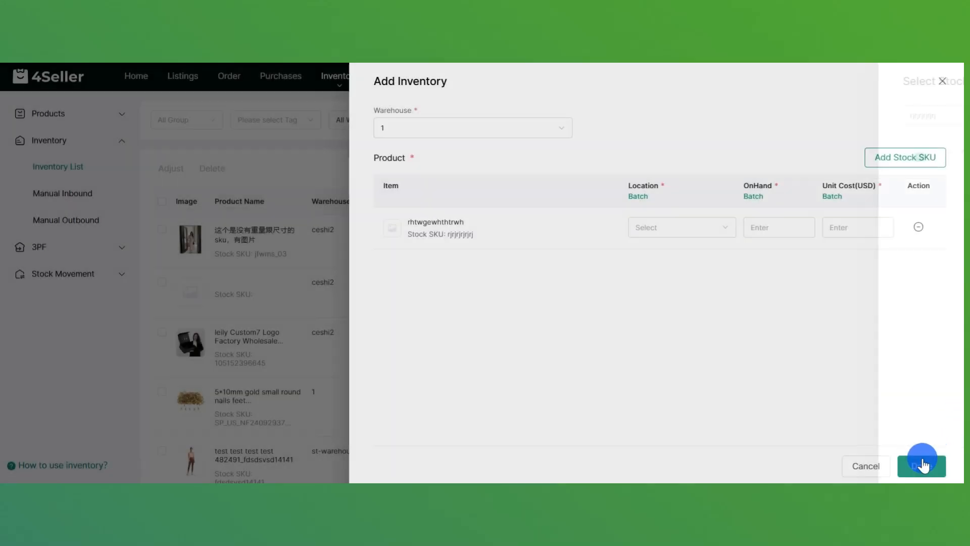
- Give it Default Location, 111111 on hand and 111 USD unit cost, and save
left_click(675, 227)
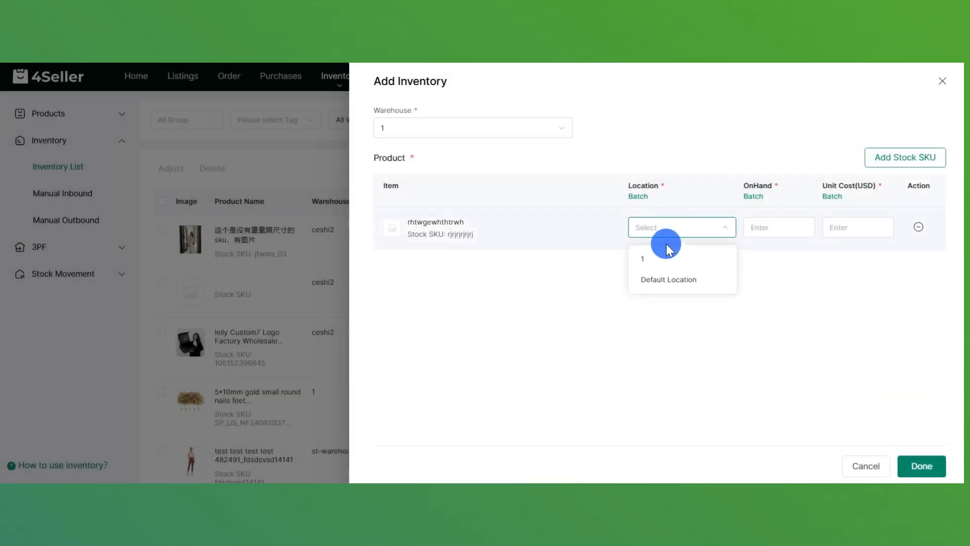
left_click(660, 276)
left_click(780, 232)
type("1")
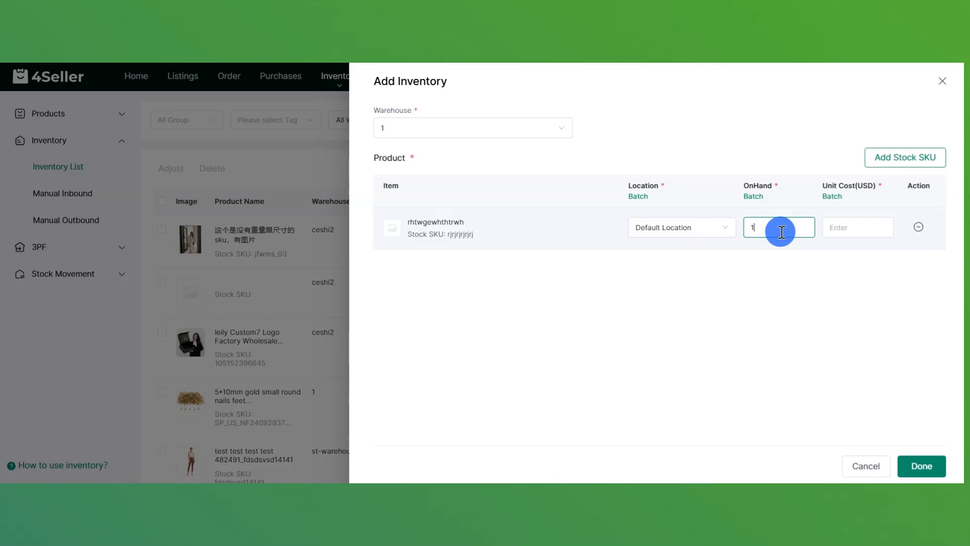
type("11111")
left_click(855, 229)
type("111")
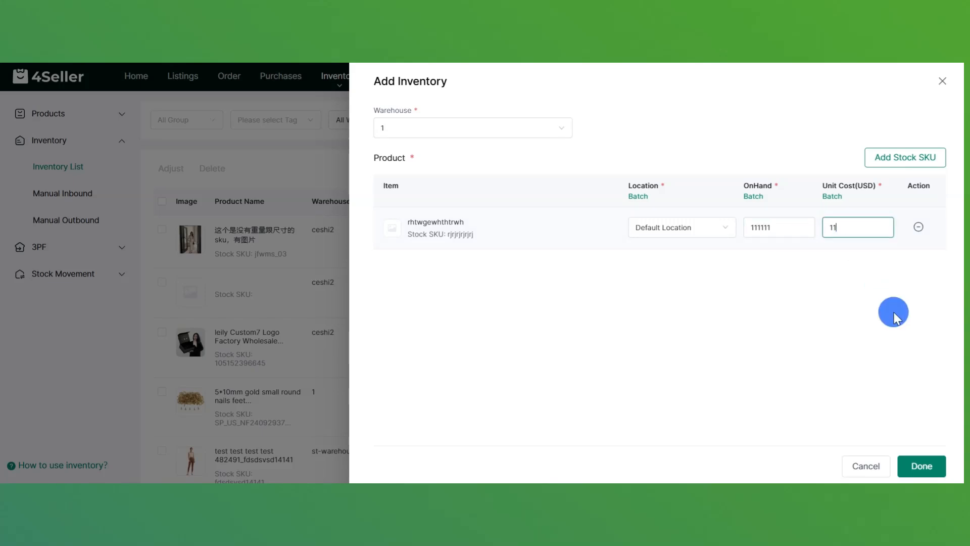
left_click(922, 465)
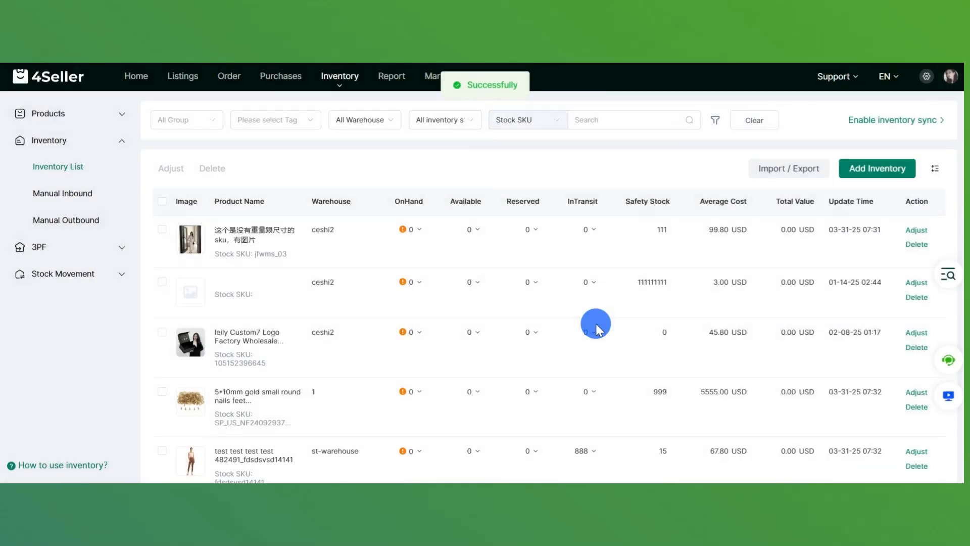
left_click(818, 172)
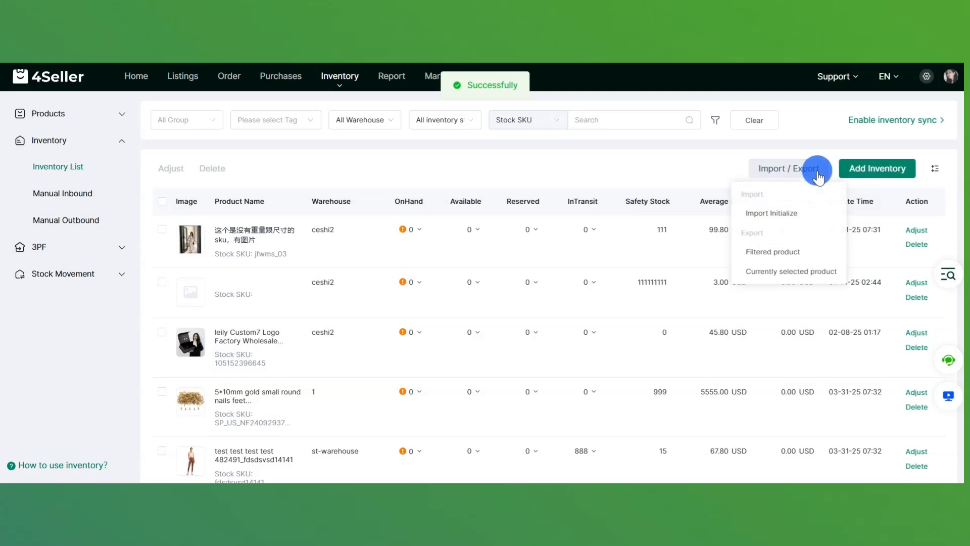
left_click(797, 215)
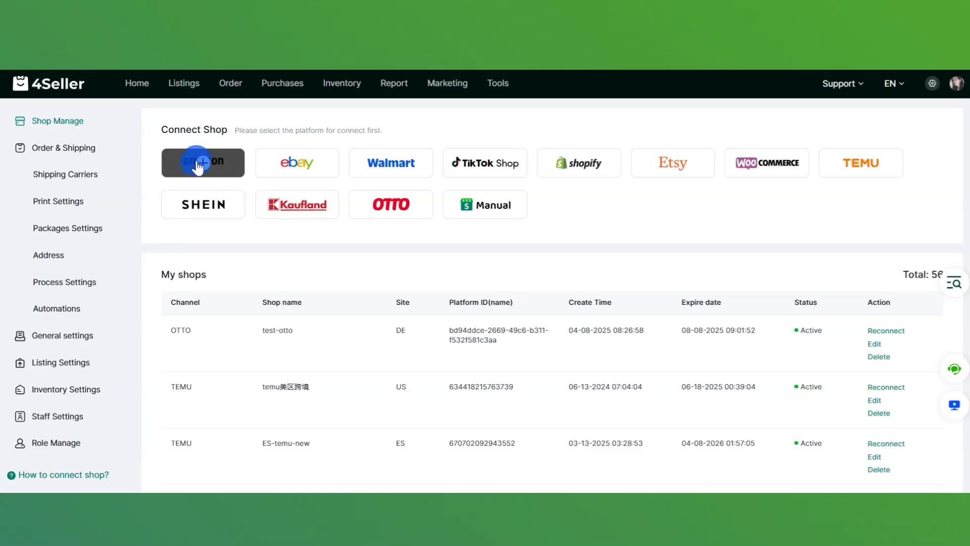
- Connect an Amazon shop named '232然1人' in the North American region
left_click(199, 166)
left_click(799, 173)
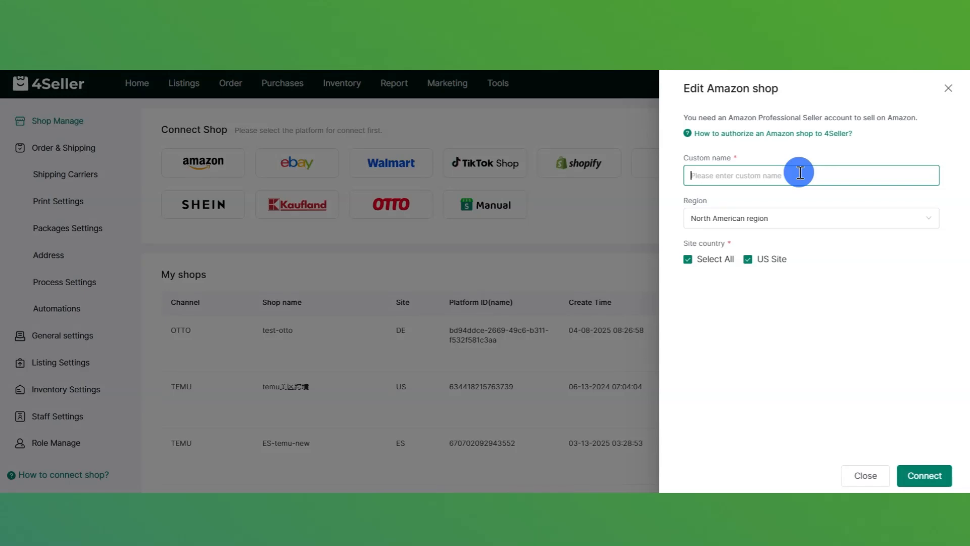
type("232然1人")
left_click(795, 216)
left_click(752, 249)
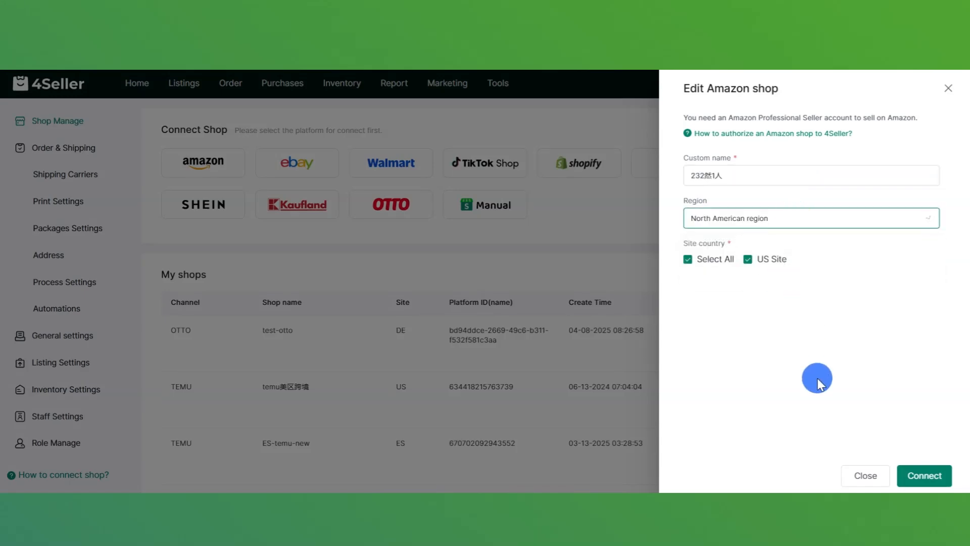
left_click(949, 476)
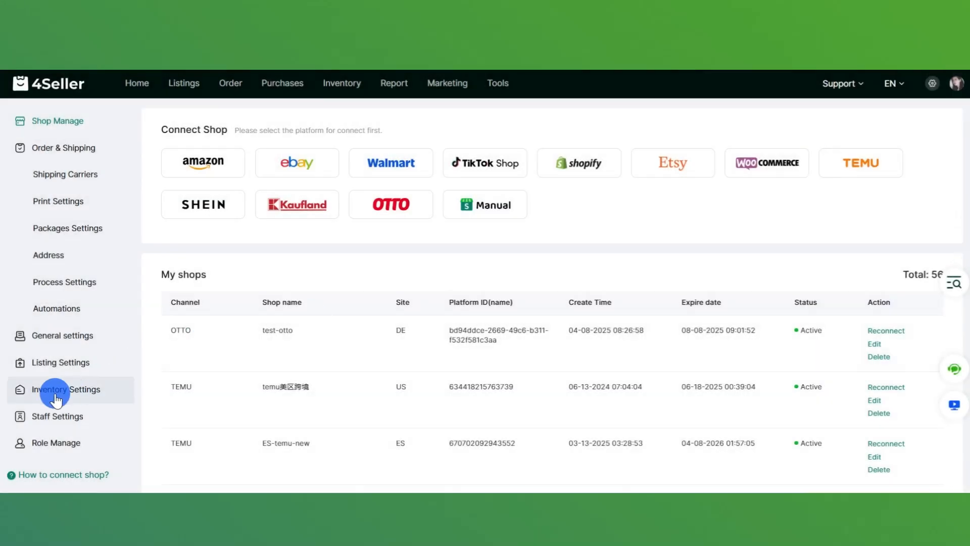
left_click(136, 388)
- Open the Add your 3PF form and browse the authorizable providers, picking Amazon
scroll(908, 362, "down", 20)
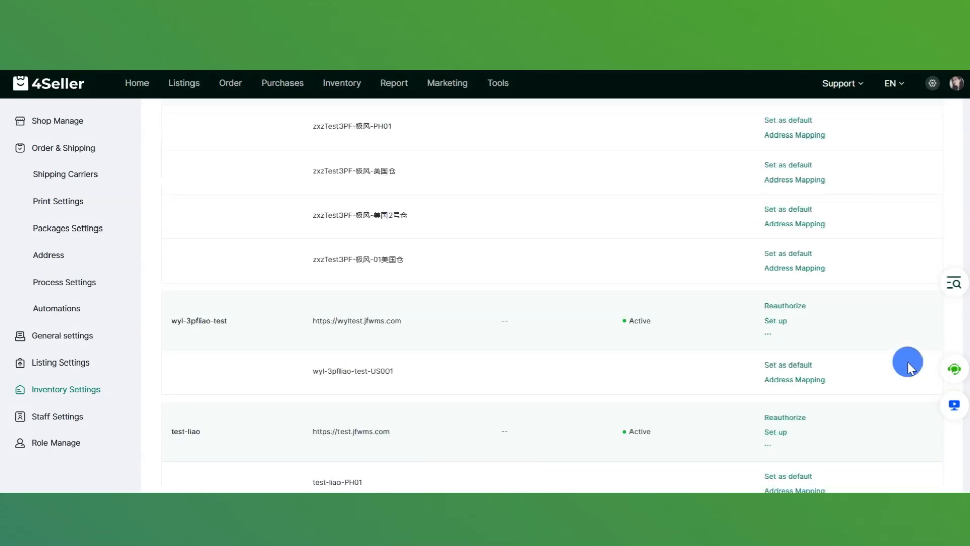
scroll(908, 362, "up", 5)
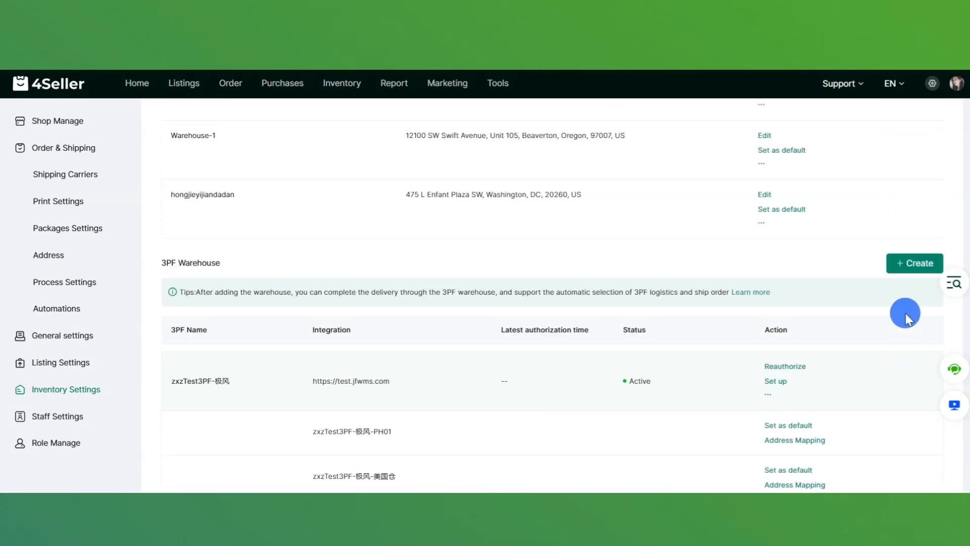
left_click(906, 257)
left_click(798, 136)
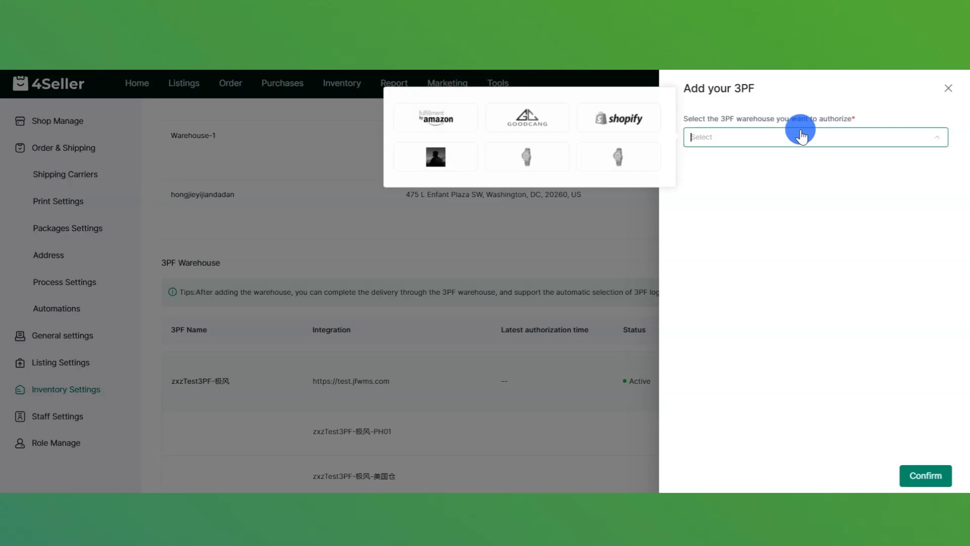
left_click(439, 122)
- On the Amazon FBA page, map the Bandana Face Mask product to its searched stock SKU
mouse_move(350, 88)
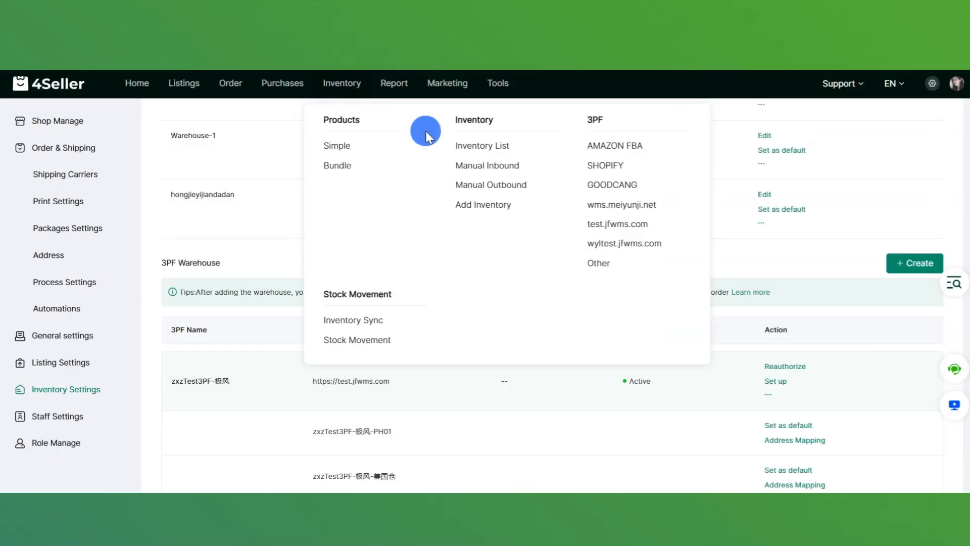
left_click(612, 146)
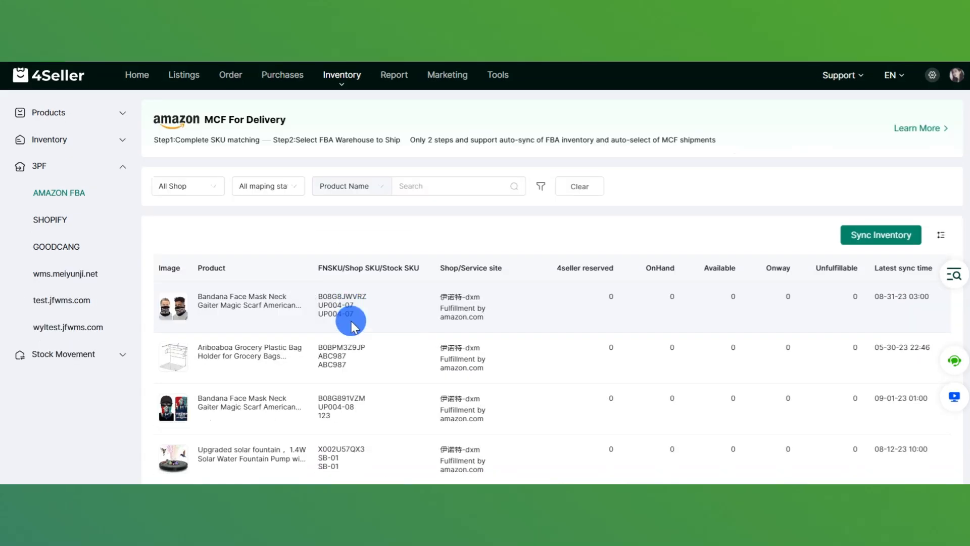
left_click(349, 317)
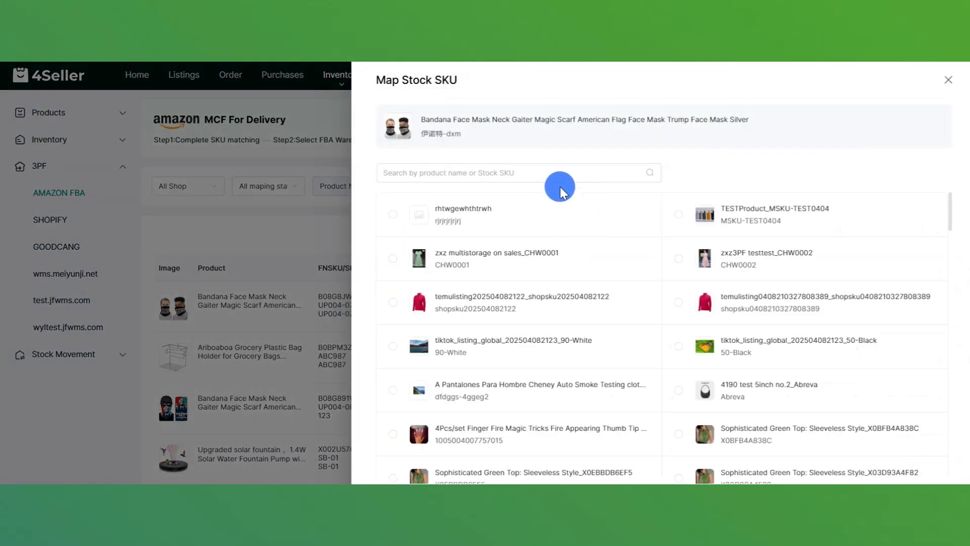
left_click(536, 173)
type("rjrjrjrjrj")
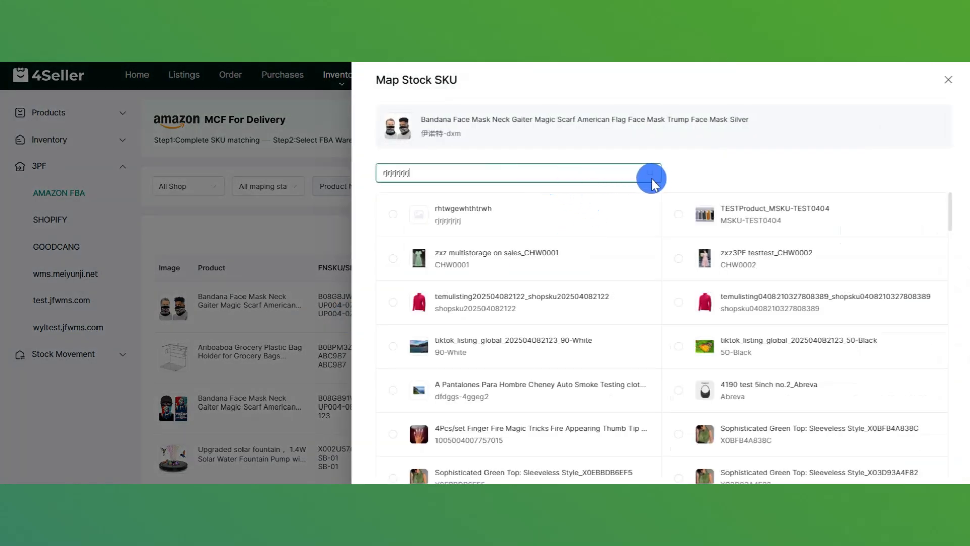
left_click(650, 172)
left_click(410, 215)
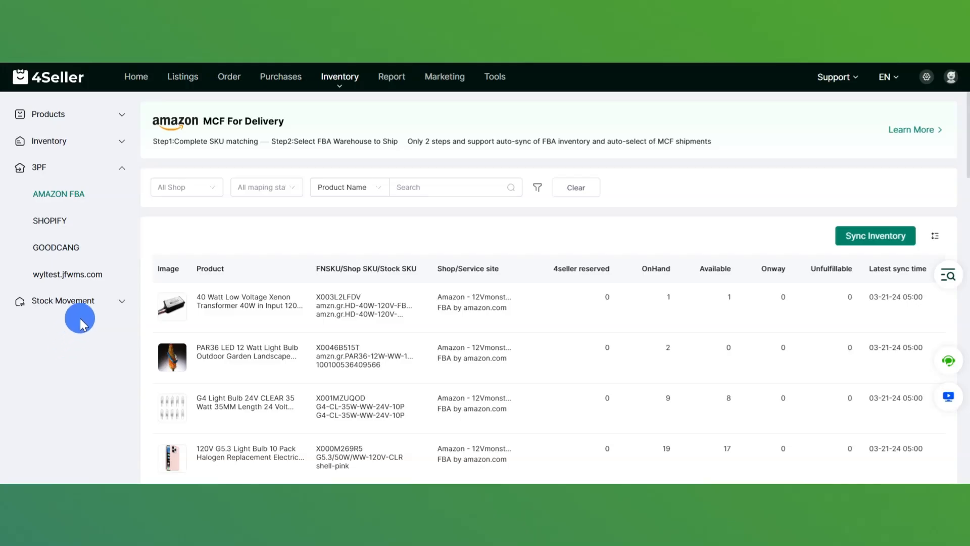
- Go to Stock Movement > Inventory Sync and choose Enable inventory sync
left_click(87, 302)
left_click(90, 222)
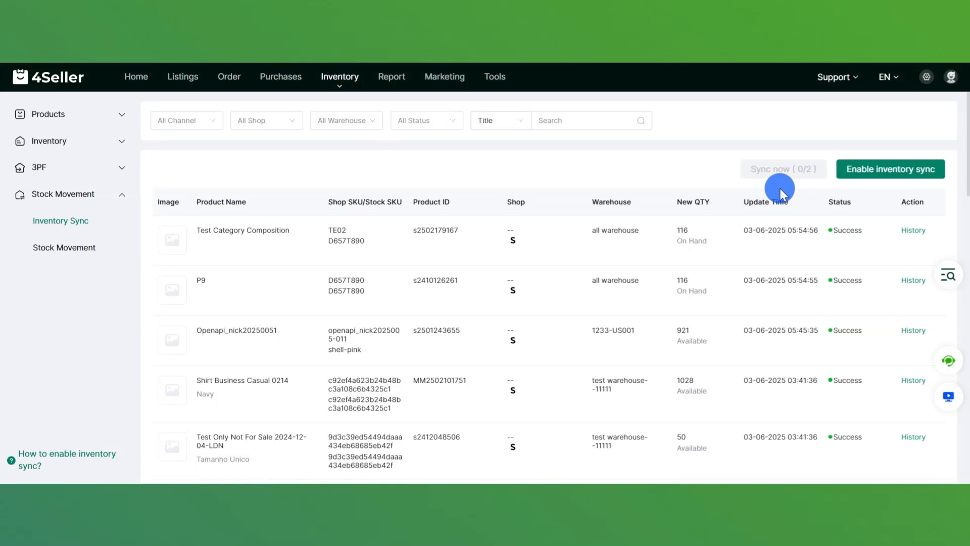
left_click(886, 172)
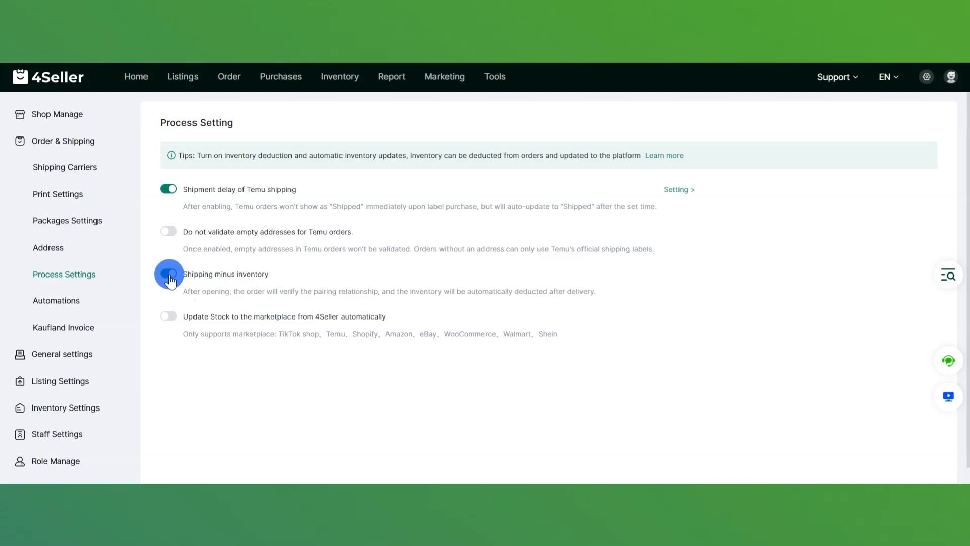
- Turn on marketplace stock updates, sync by available stock, and convert to sold out below 5
left_click(167, 317)
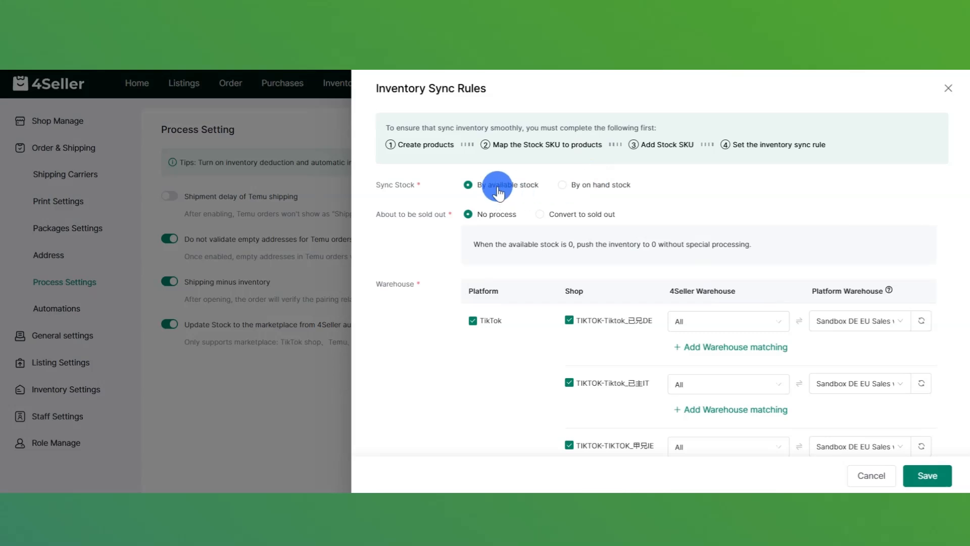
left_click(564, 186)
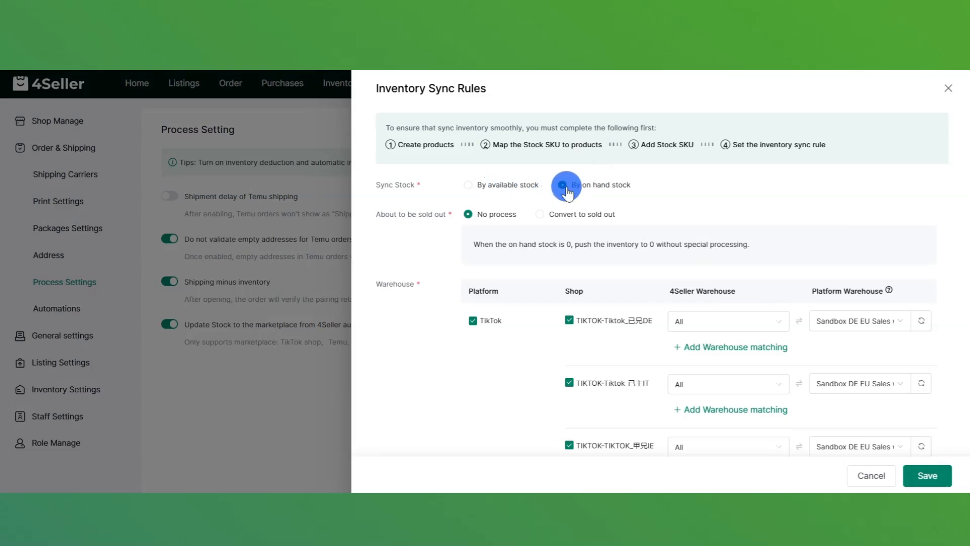
left_click(536, 186)
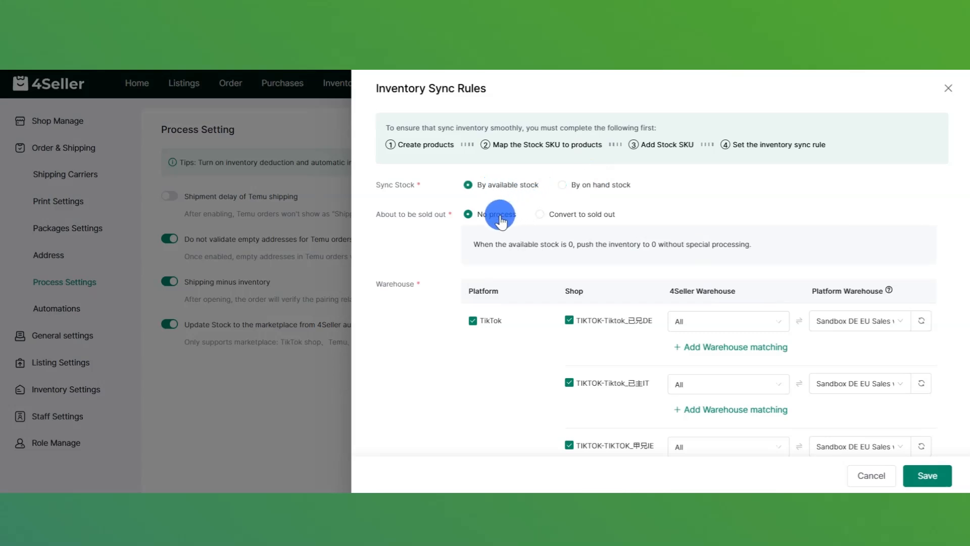
left_click(548, 221)
left_click(614, 242)
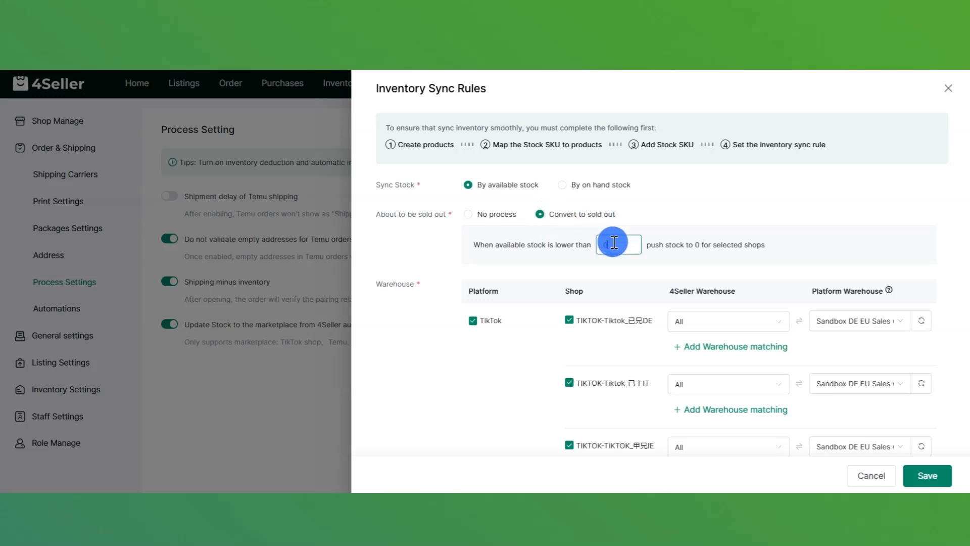
type("5")
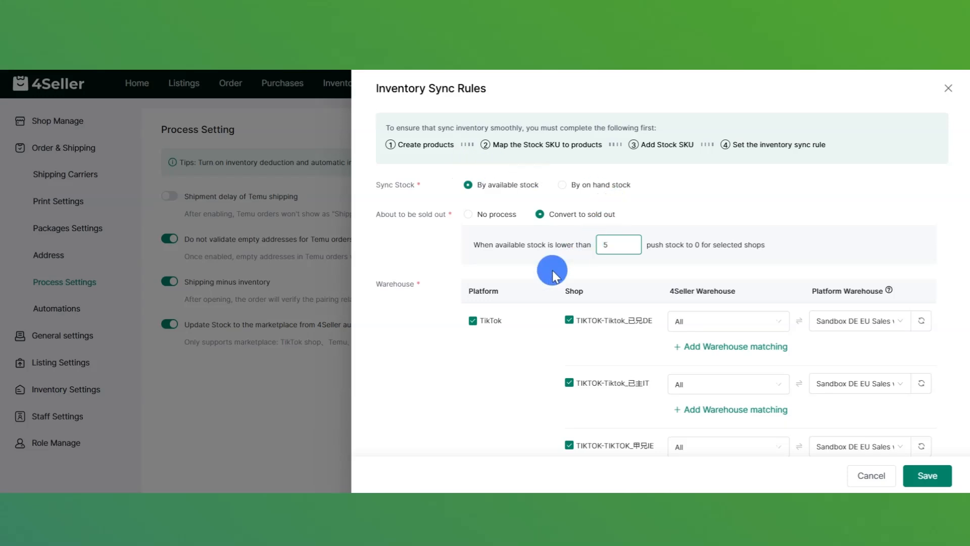
scroll(502, 323, "down", 3)
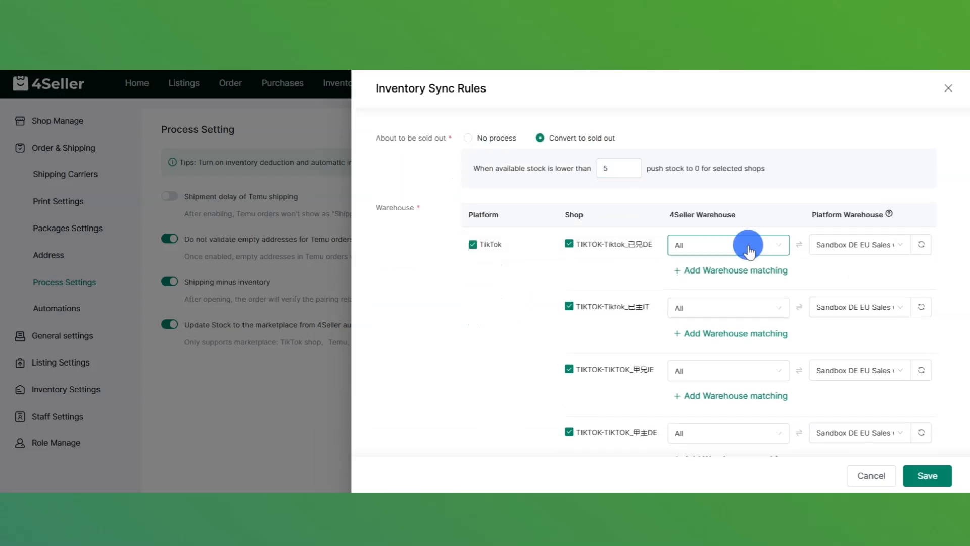
- Set the first TikTok shop to warehouse 1 and the Sandbox DE platform warehouse
left_click(743, 252)
left_click(717, 305)
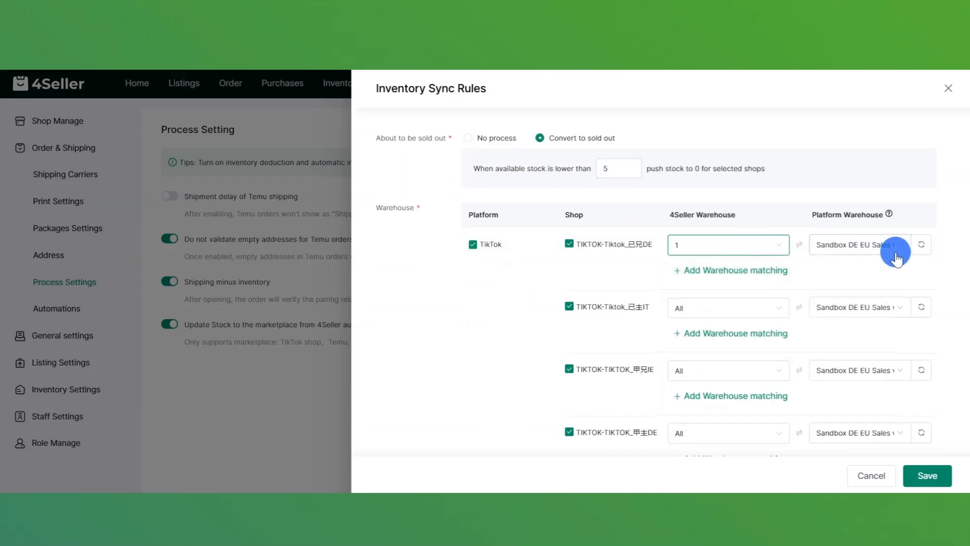
left_click(893, 245)
left_click(855, 276)
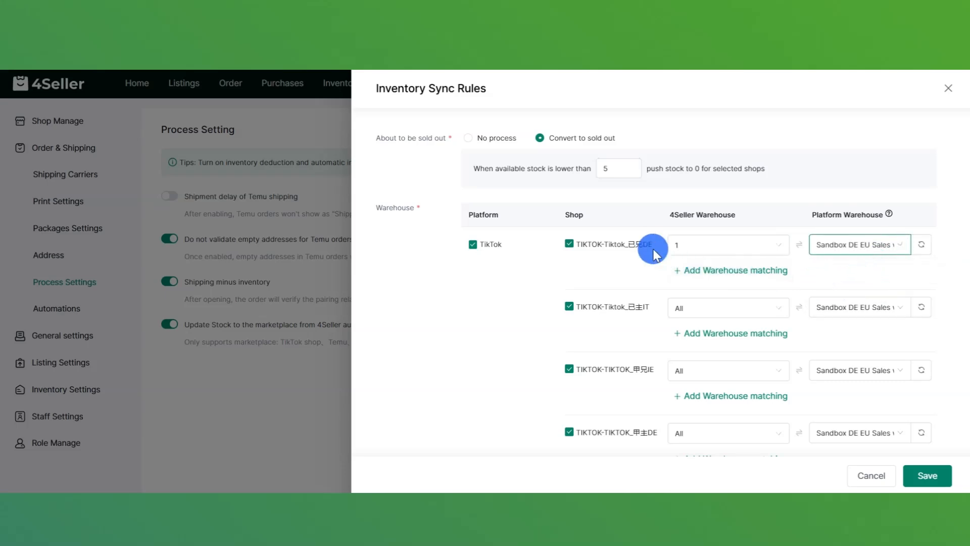
scroll(649, 252, "down", 3)
scroll(652, 251, "down", 3)
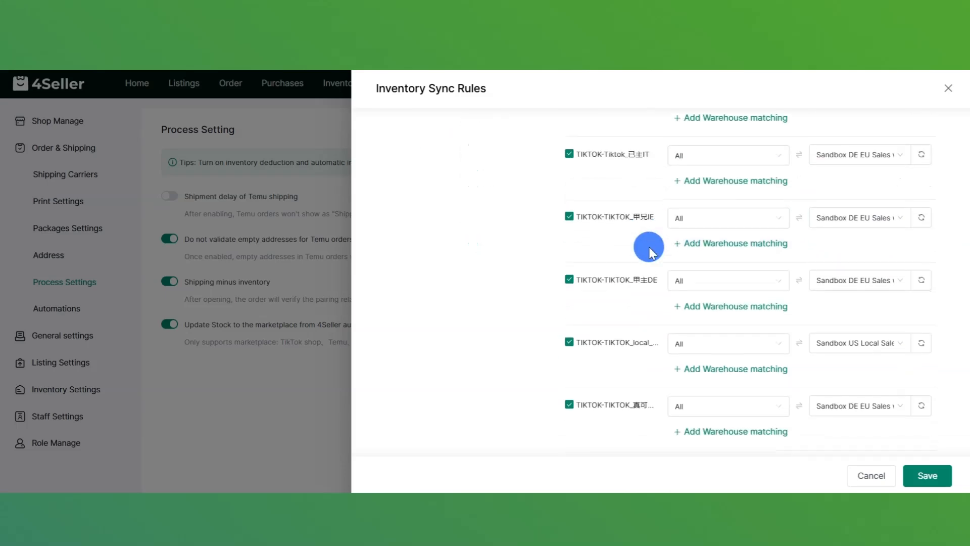
scroll(662, 245, "up", 3)
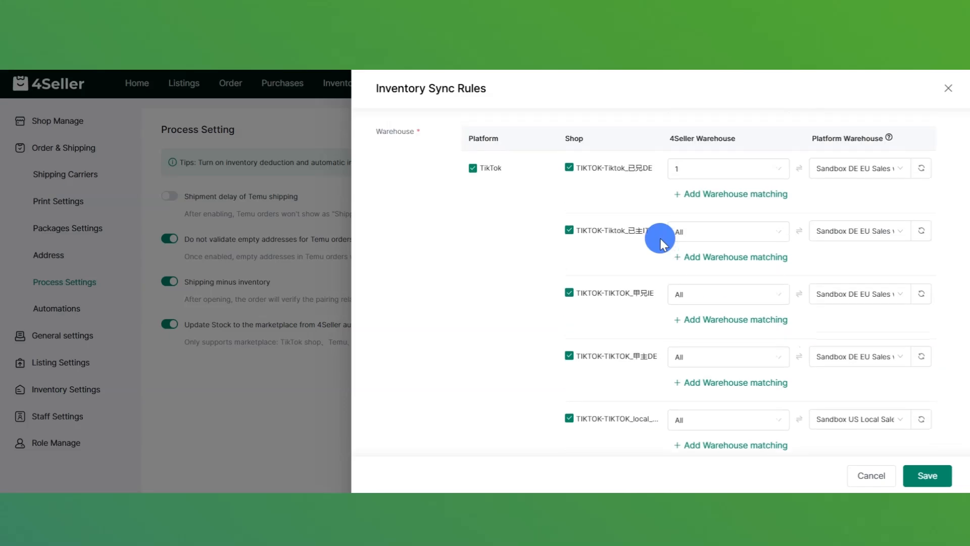
scroll(660, 243, "down", 3)
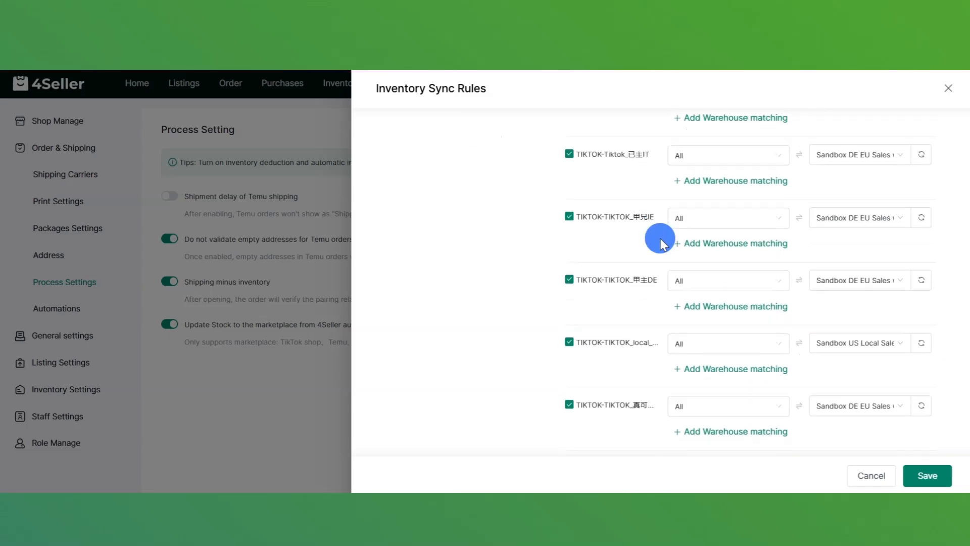
- Set the IT shop to zxzTest3PF-极风-01美国仓 and Sandbox IT EU Sales, then save the rules
left_click(739, 159)
left_click(728, 224)
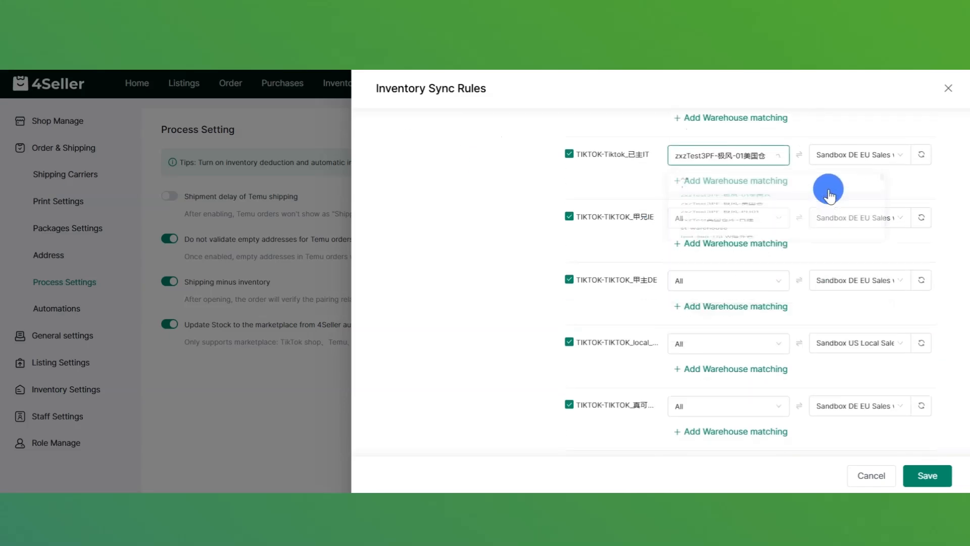
left_click(859, 155)
left_click(847, 204)
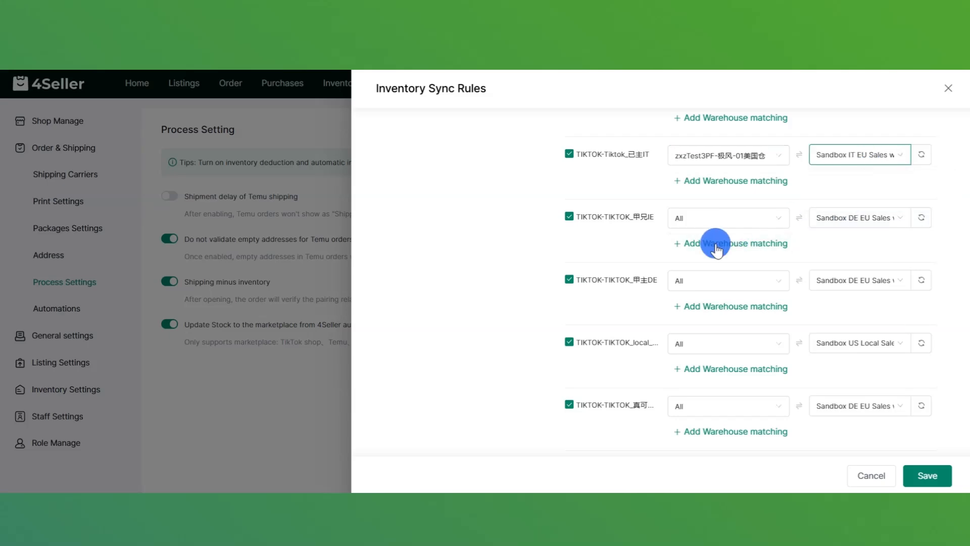
scroll(652, 275, "down", 2)
scroll(652, 275, "up", 8)
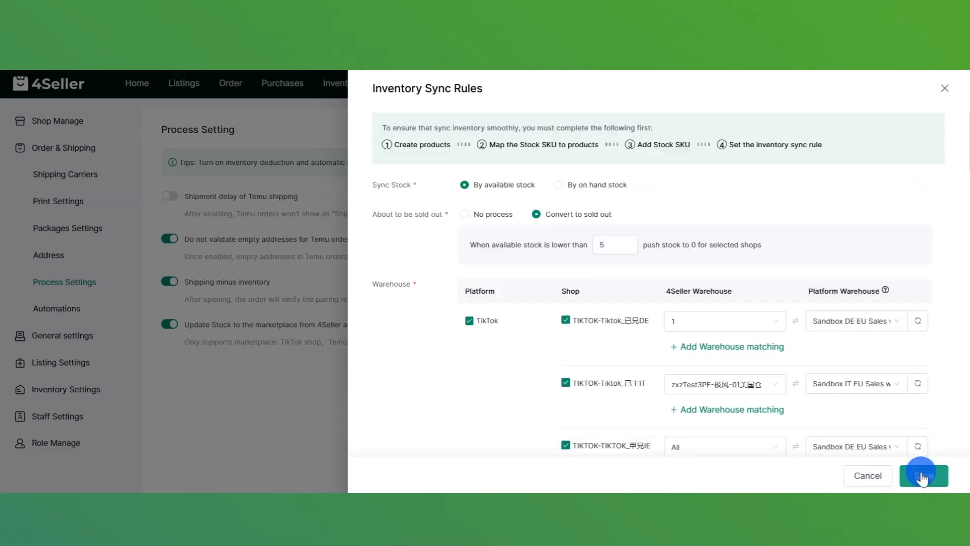
left_click(922, 476)
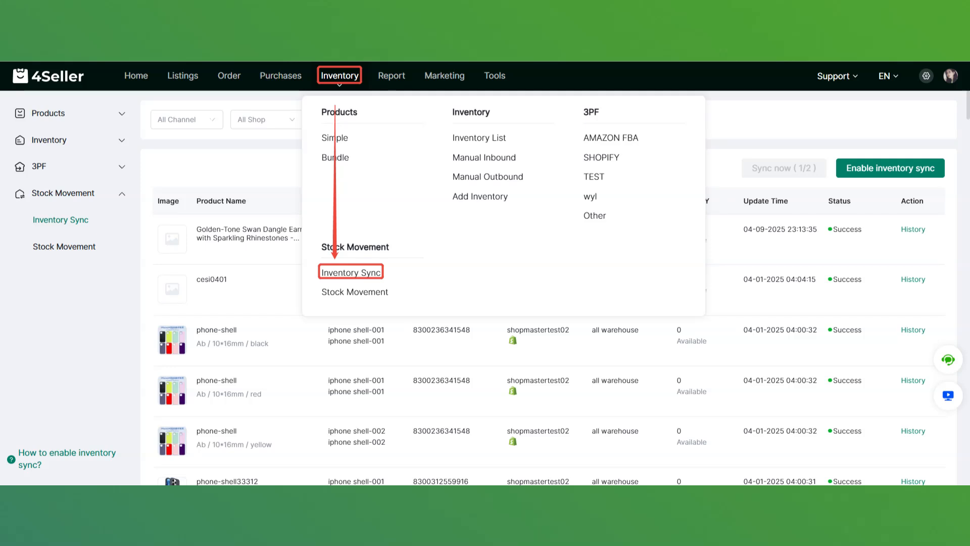
- Save the sync rules, then check the sync history records for the earrings product and cesi0401
left_click(85, 325)
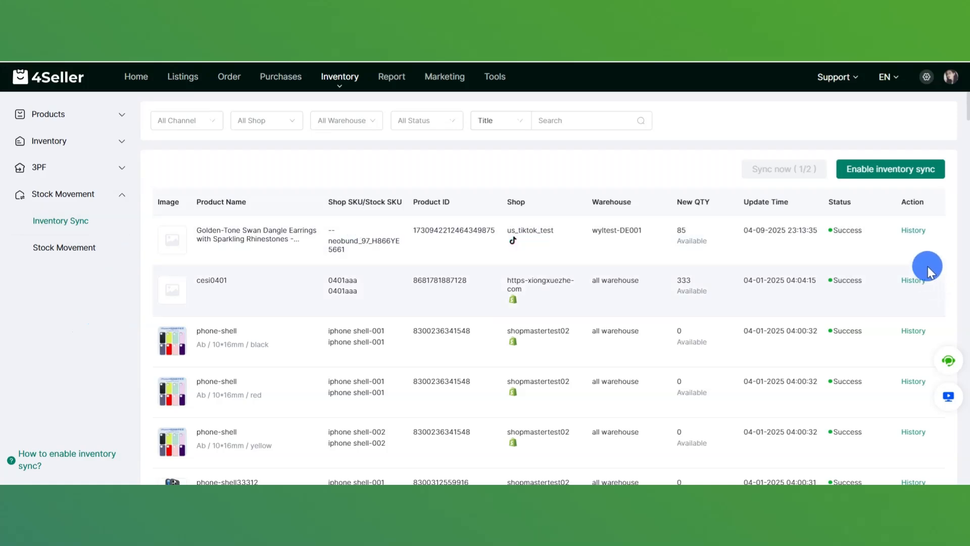
left_click(914, 231)
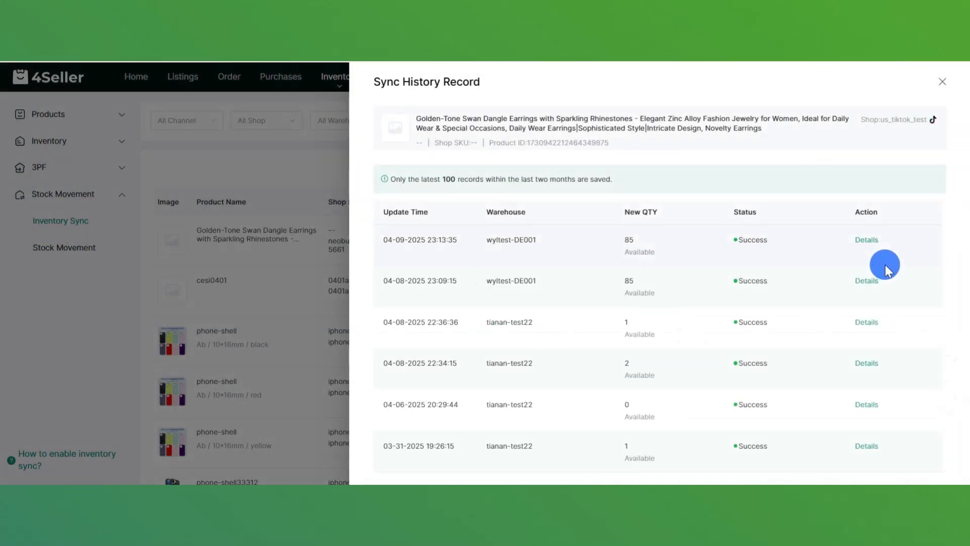
left_click(942, 81)
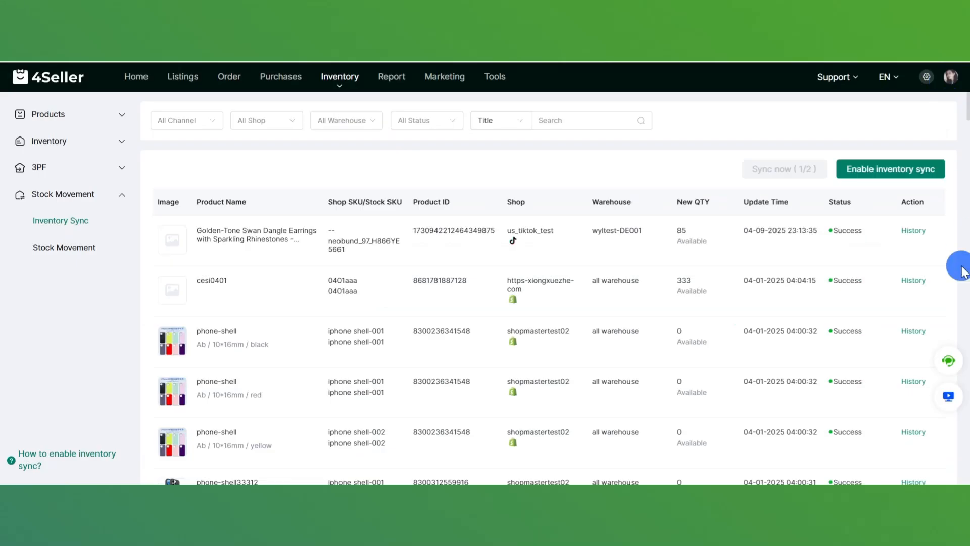
left_click(914, 281)
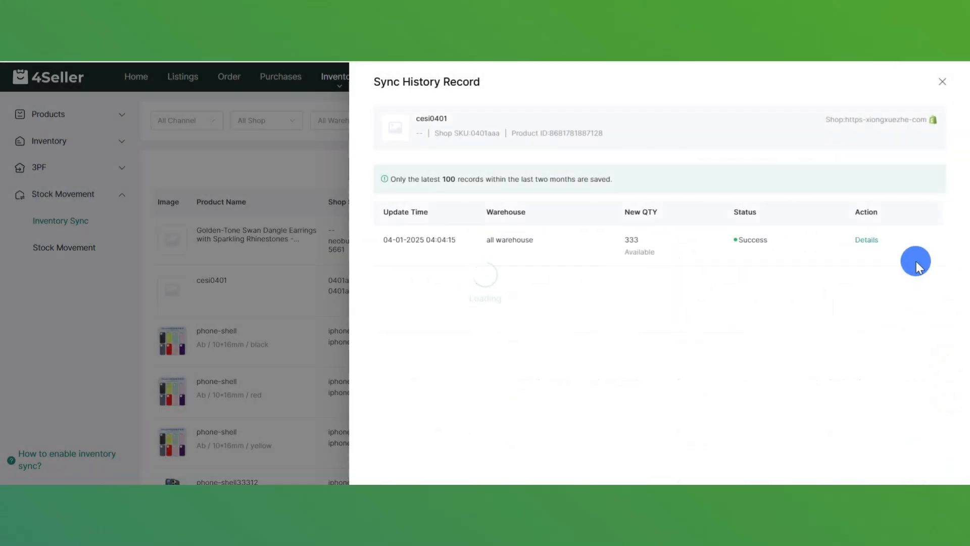
left_click(943, 82)
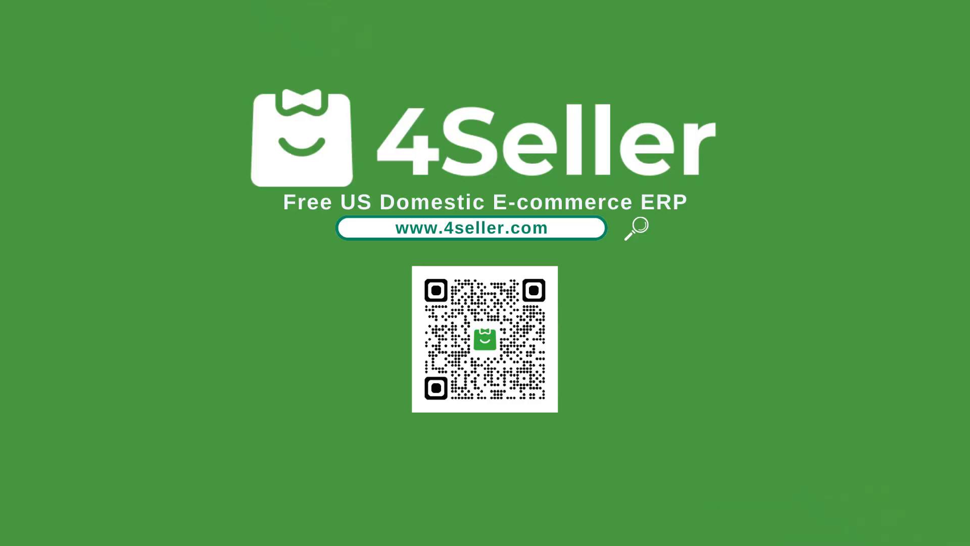